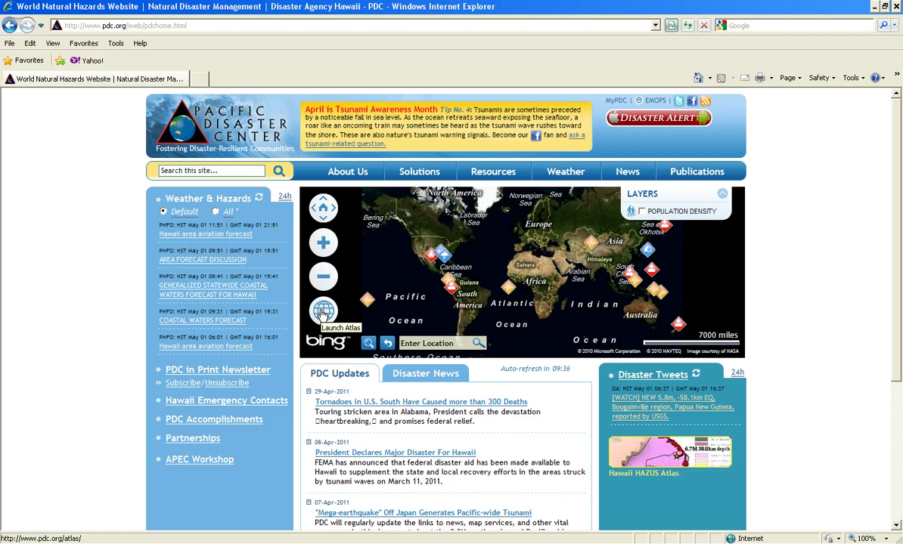
Launch the Natural Hazards and Vulnerabilities Atlas from the PDC home page world map.
left_click(323, 311)
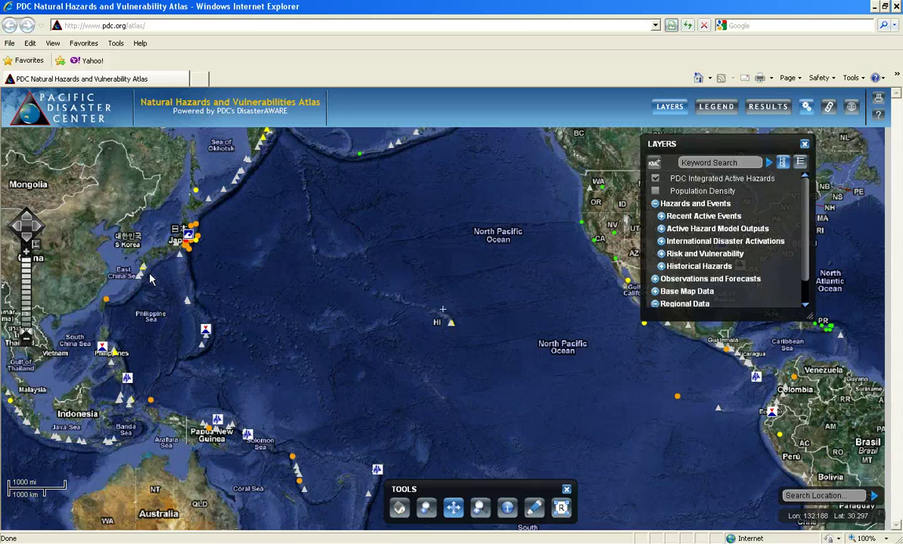
left_click(181, 259)
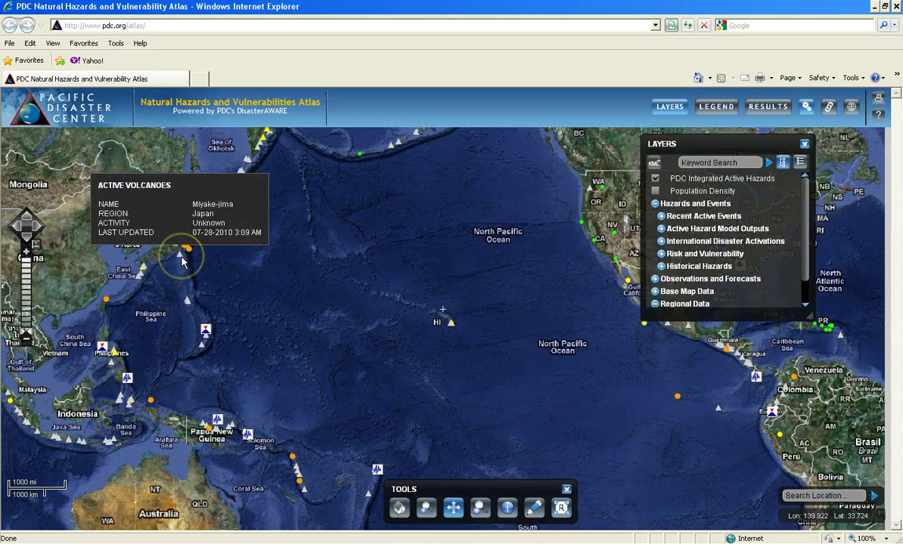
left_click(207, 331)
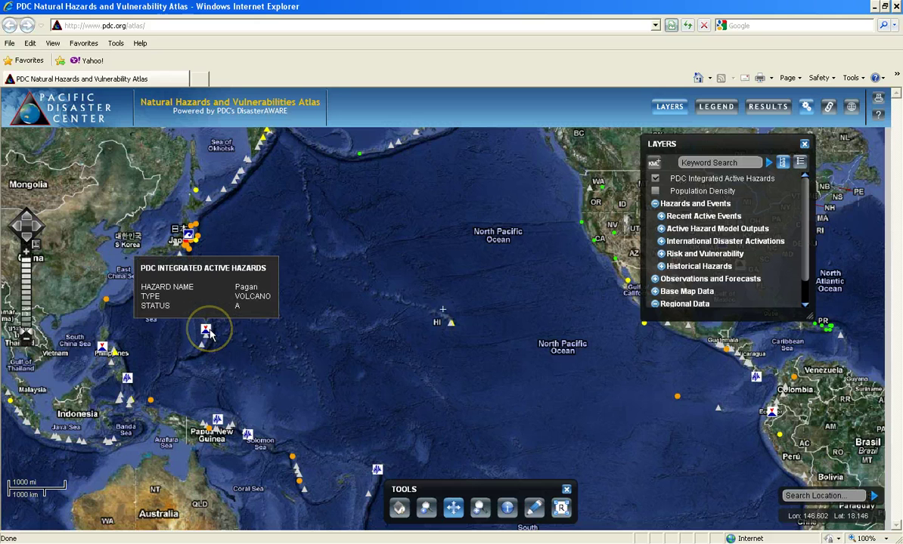
left_click(101, 349)
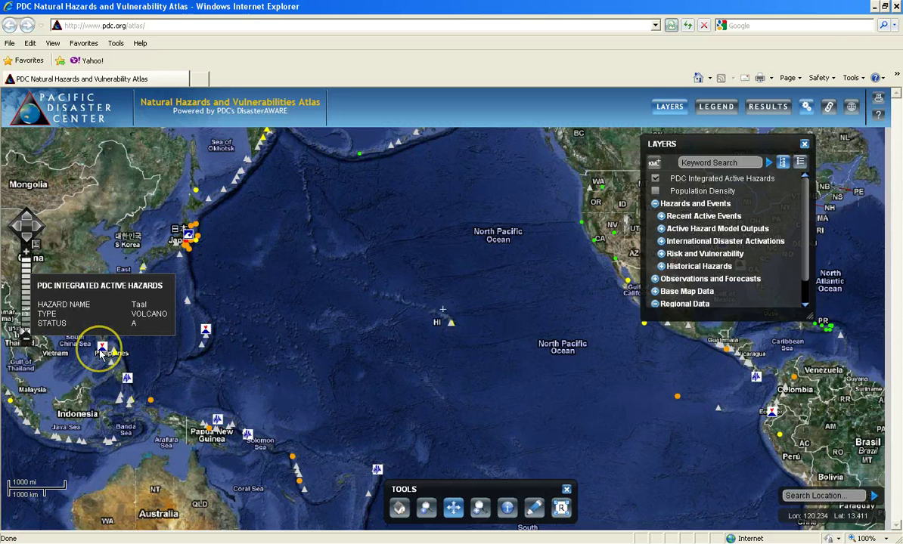
left_click(121, 379)
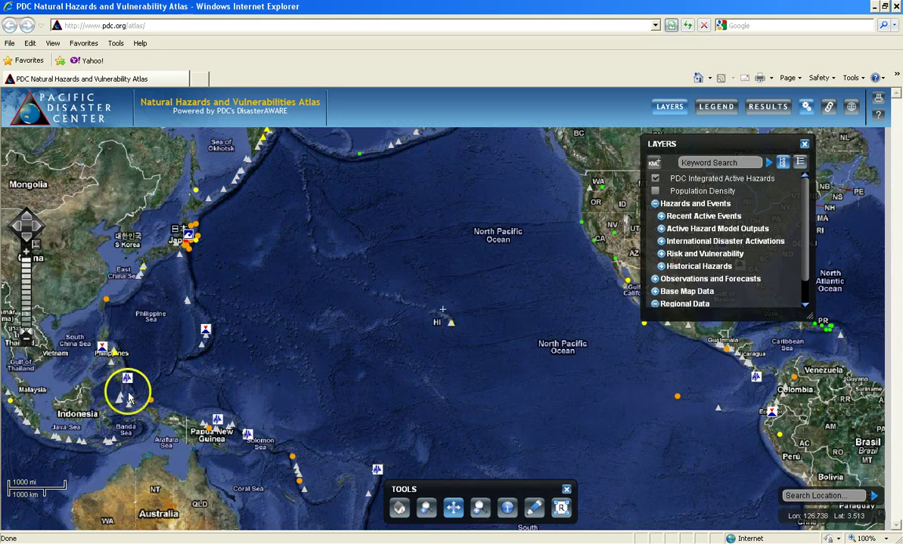
left_click(151, 401)
left_click(151, 385)
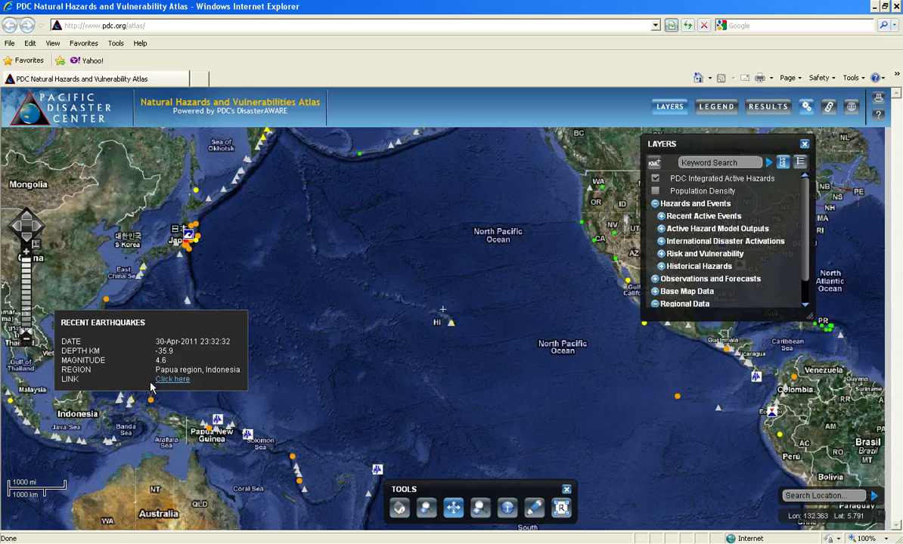
left_click(158, 394)
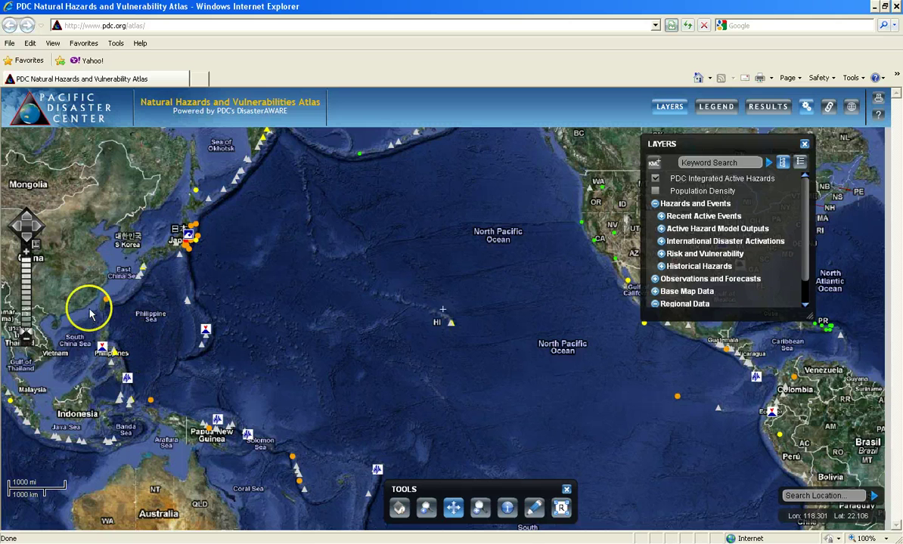
Pan west and zoom in on Japan, then back out one level to include Korea and China.
left_click(22, 230)
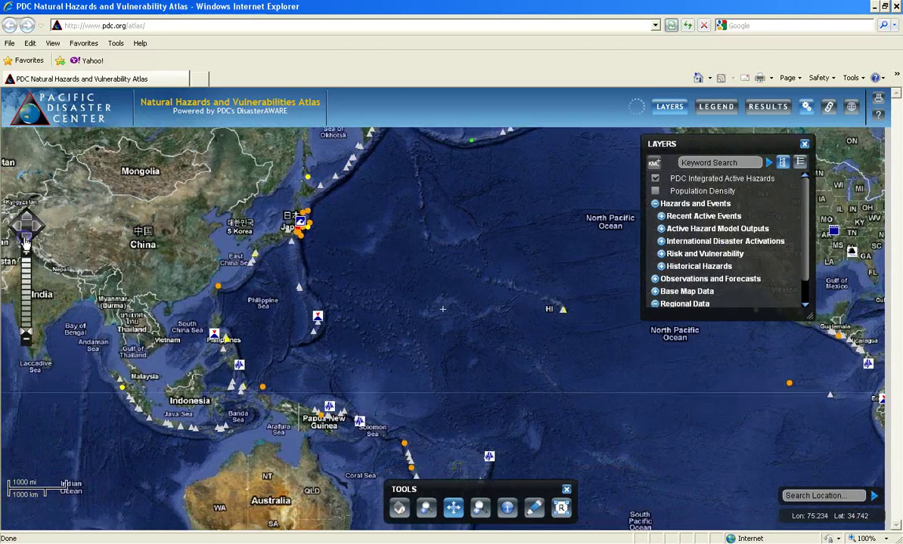
left_click(27, 221)
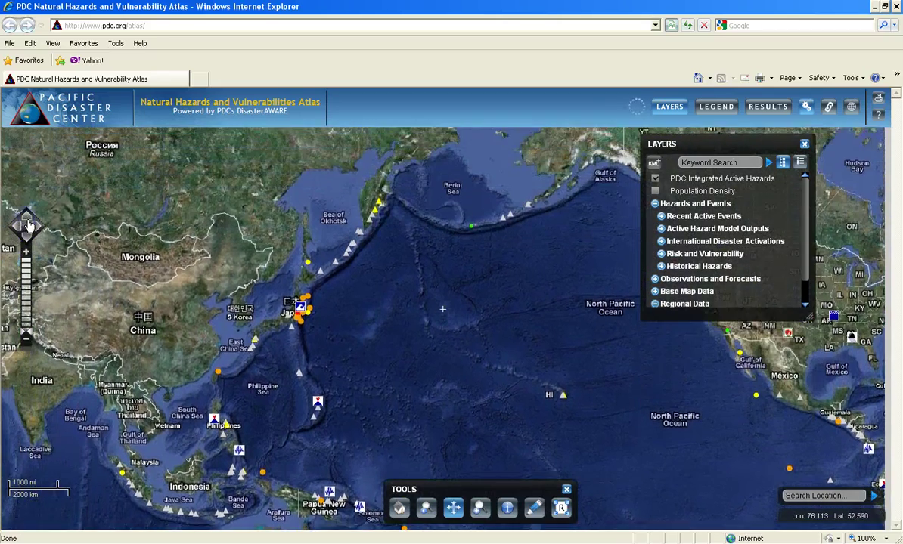
left_click(19, 228)
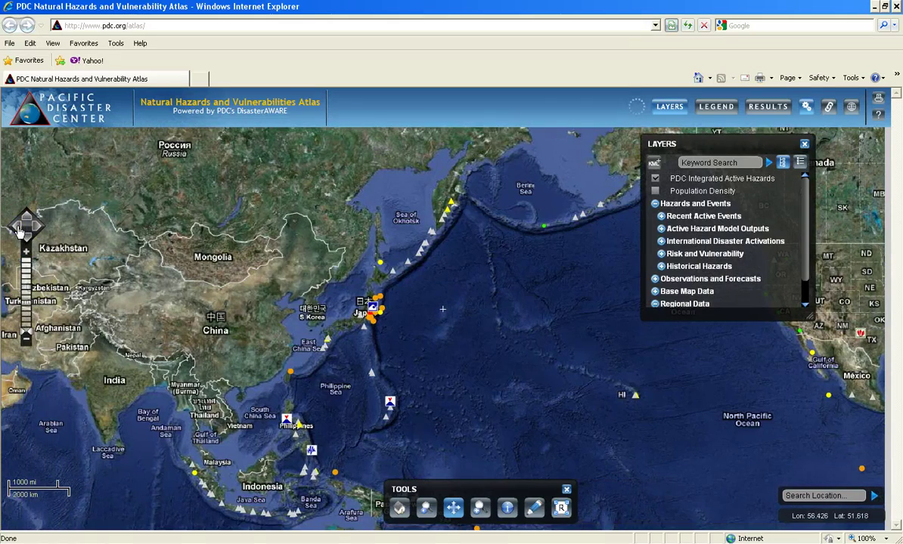
left_click(27, 328)
left_click(27, 287)
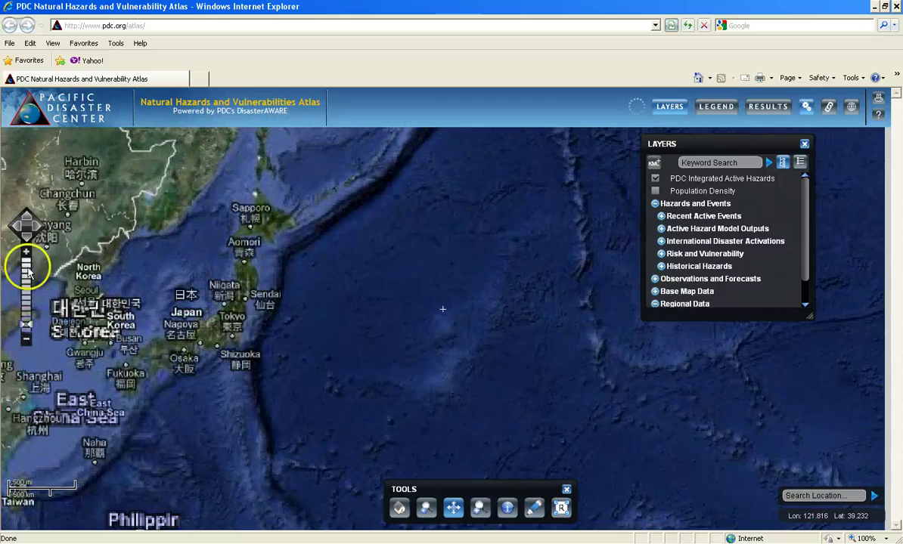
left_click(28, 329)
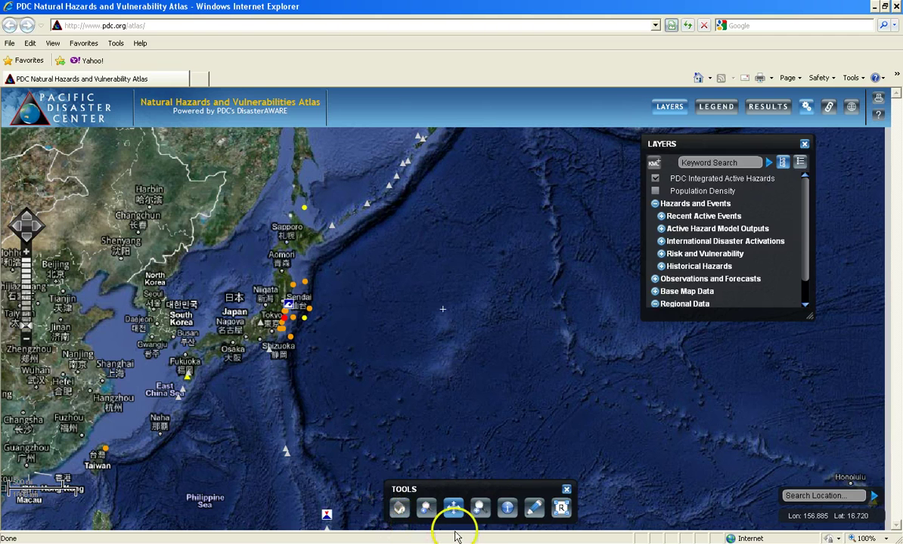
Box-zoom into Japan and central Honshu, then pan toward Kansai, Shikoku and Kyushu.
left_click(481, 509)
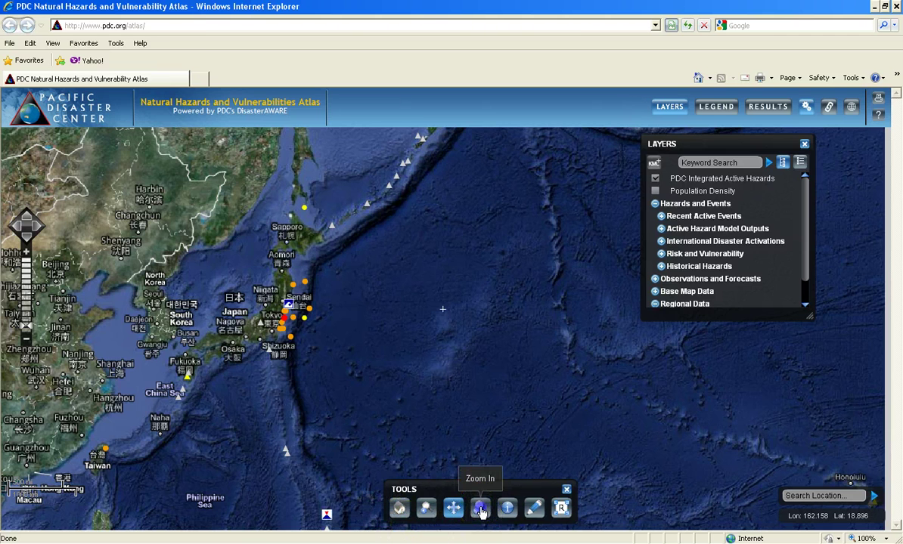
left_click_drag(409, 417, 206, 206)
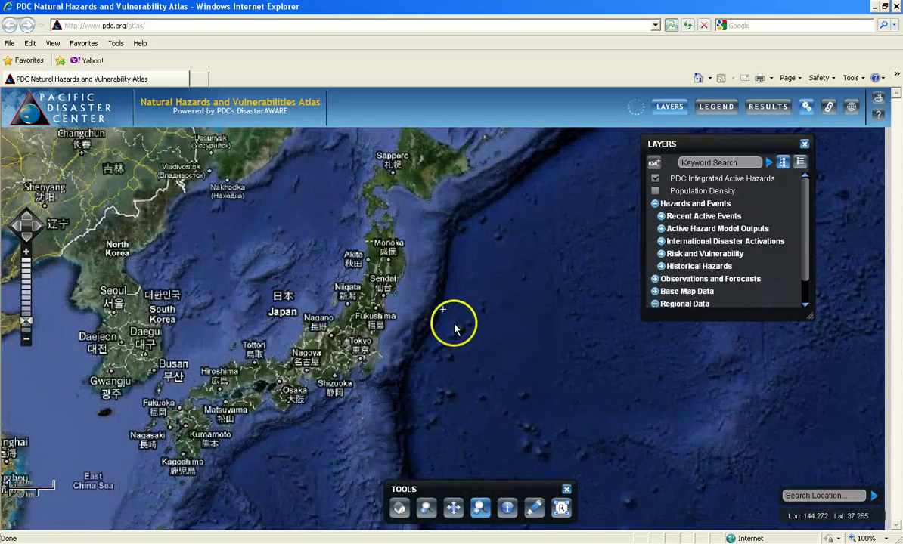
left_click_drag(445, 384, 310, 244)
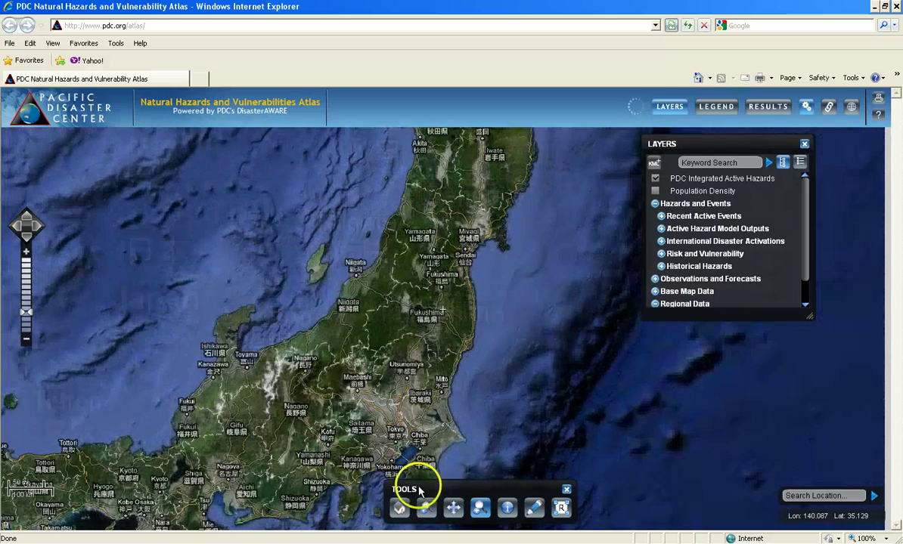
left_click(452, 506)
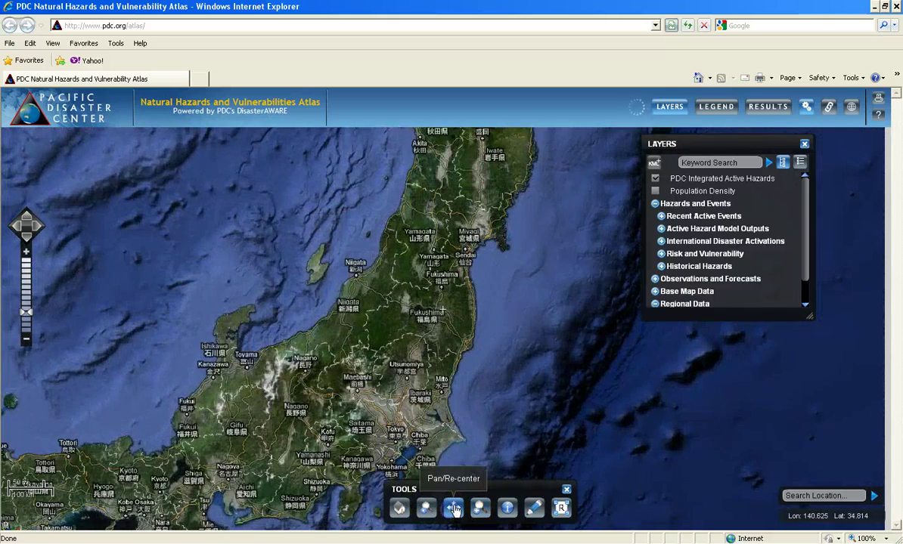
left_click_drag(383, 393, 537, 292)
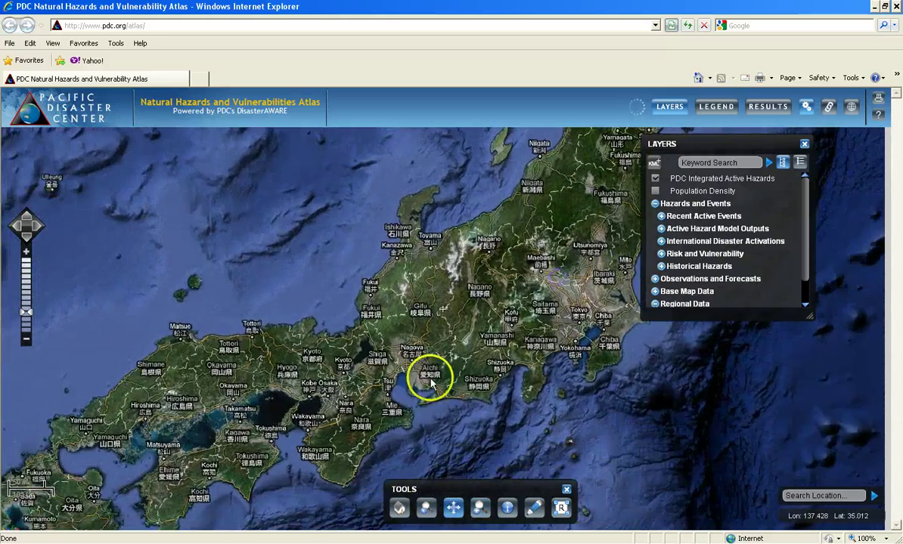
left_click_drag(288, 431, 408, 321)
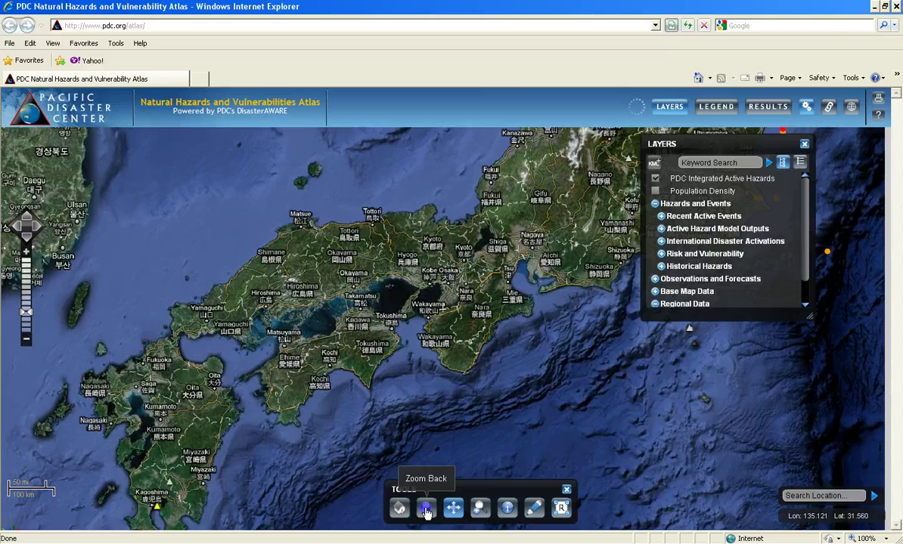
Step back through previous extents and reset the map to the default Pacific extent.
left_click(426, 510)
left_click(426, 510)
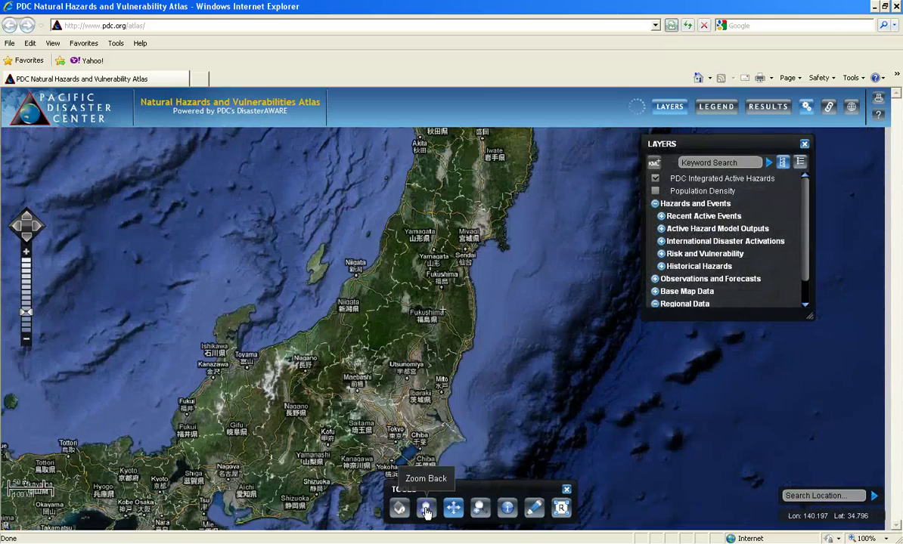
left_click(427, 510)
left_click(398, 511)
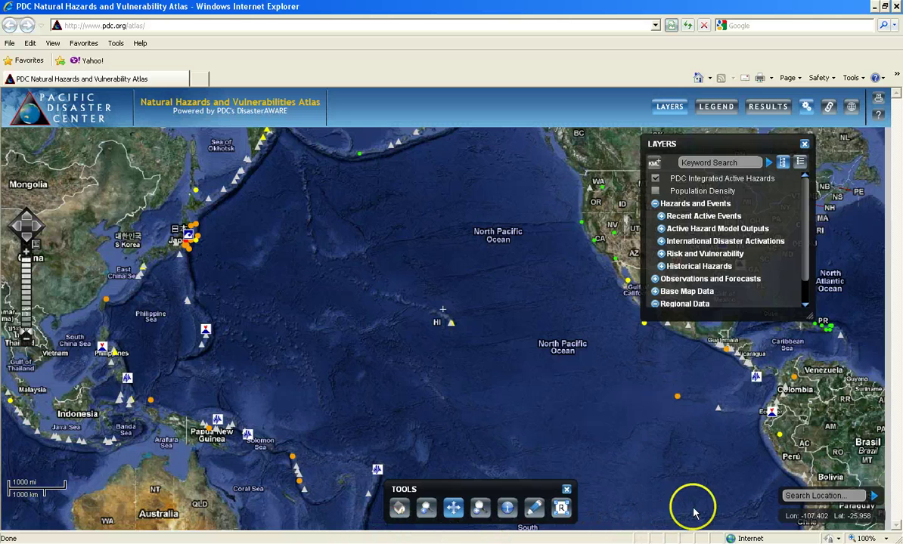
left_click(825, 495)
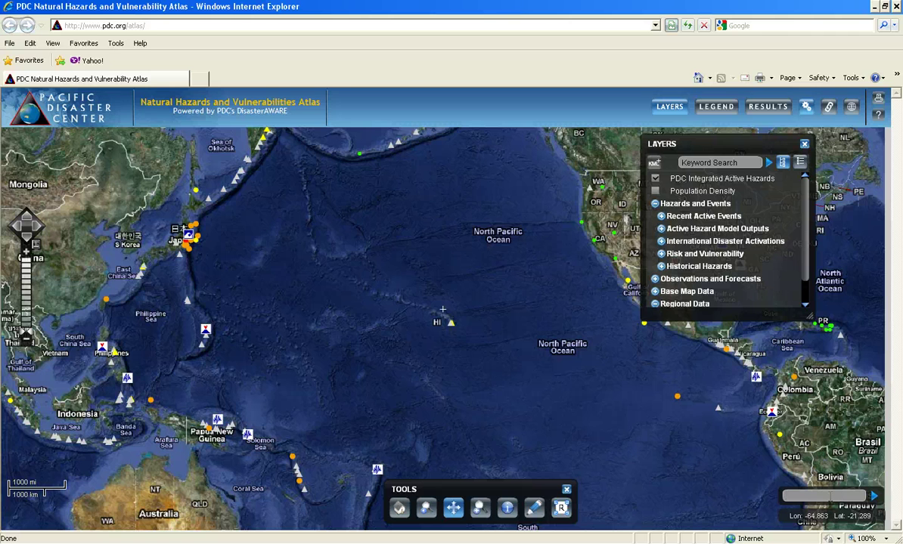
type("wASHINGTON dc")
key("Return")
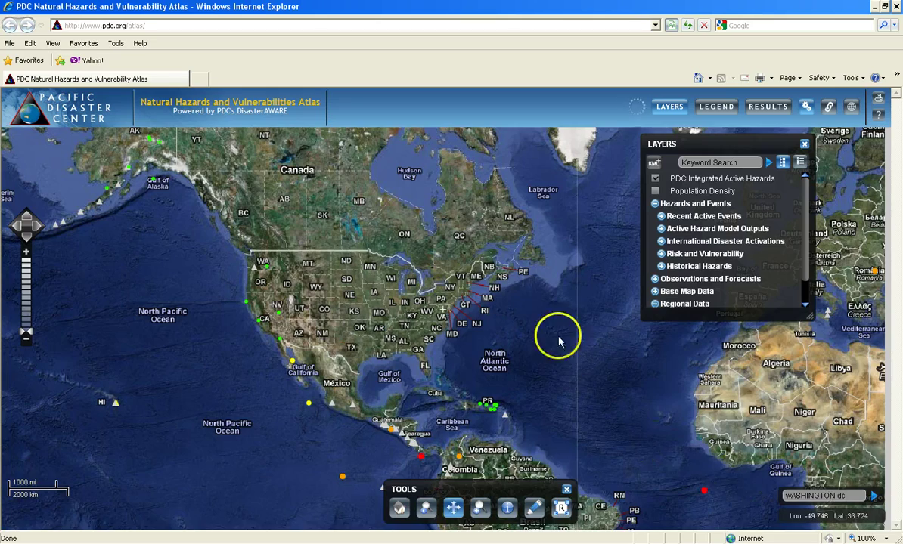
scroll(516, 343, "up", 2)
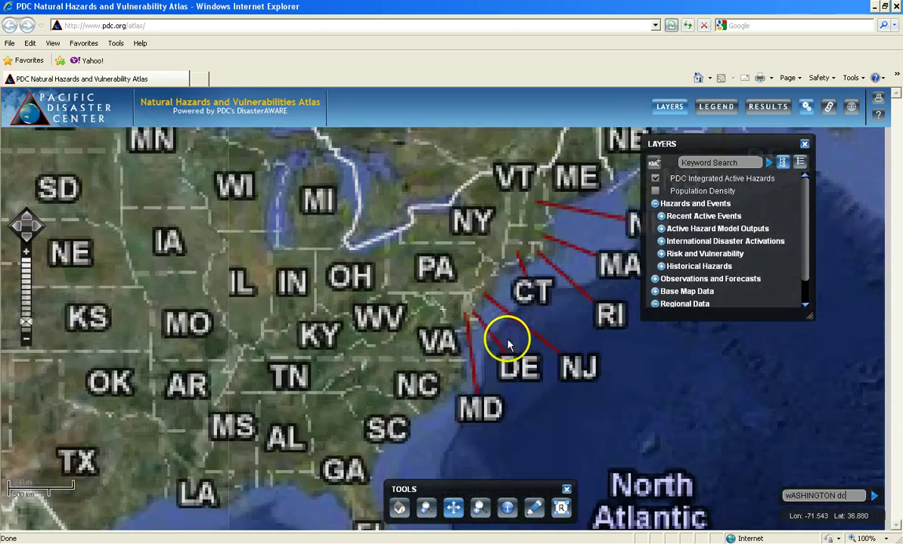
scroll(508, 344, "up", 3)
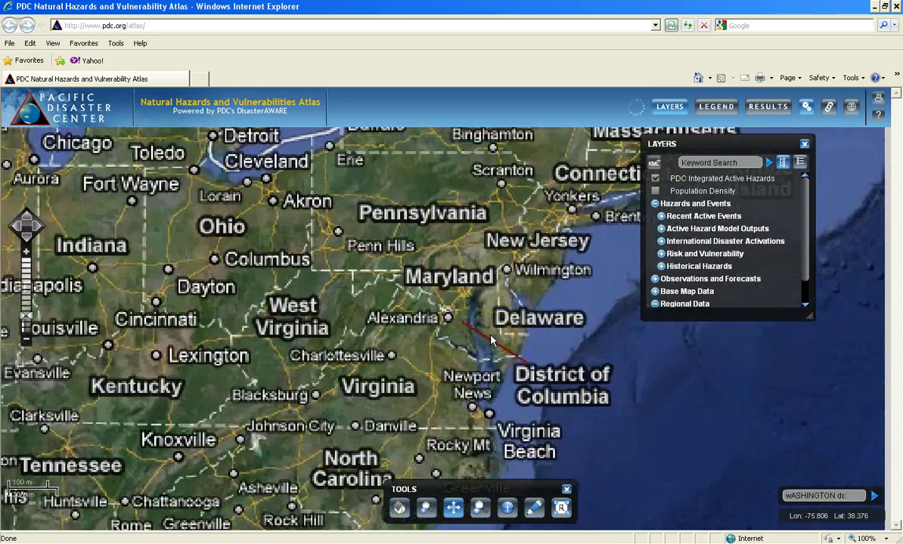
scroll(490, 341, "down", 2)
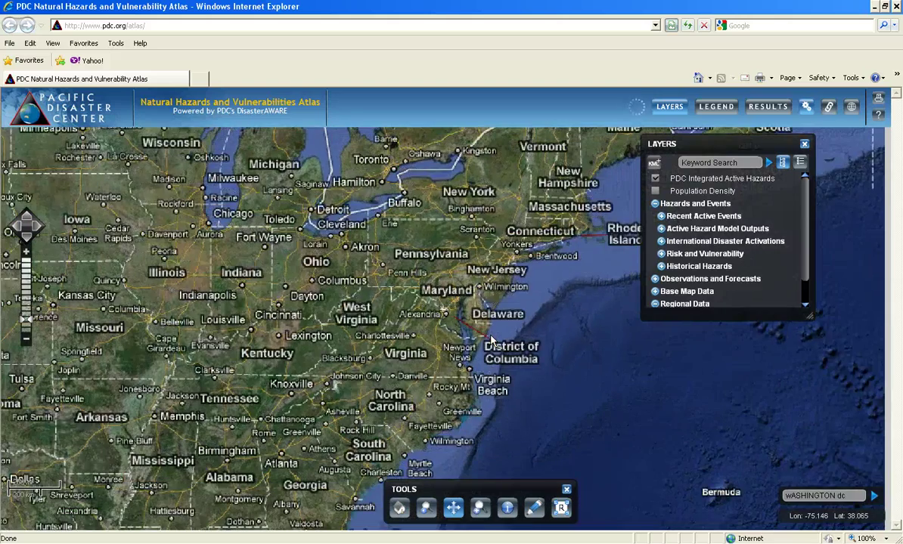
scroll(490, 342, "down", 3)
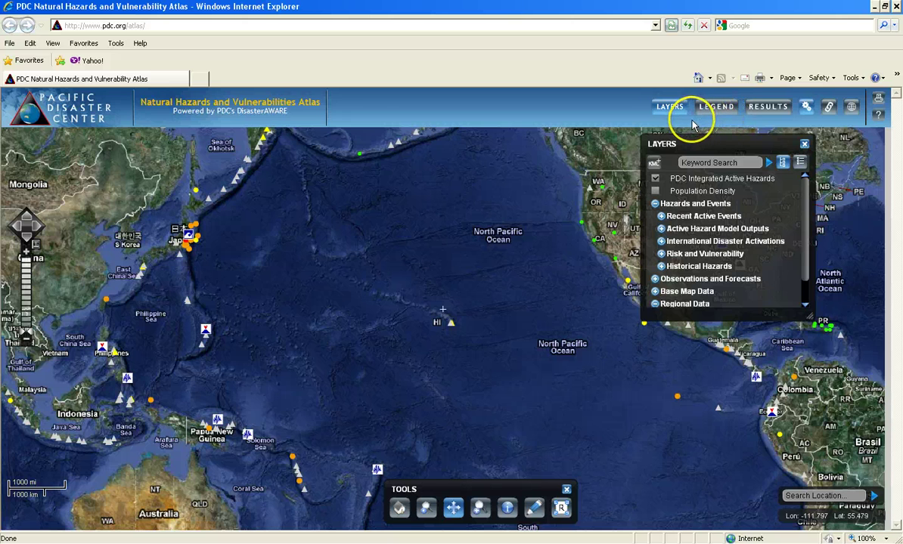
Reposition and enlarge the Layers palette, then show the PDC Integrated Active Hazards layer options.
mouse_move(705, 145)
left_mouse_down()
mouse_move(655, 146)
mouse_move(700, 146)
left_mouse_up()
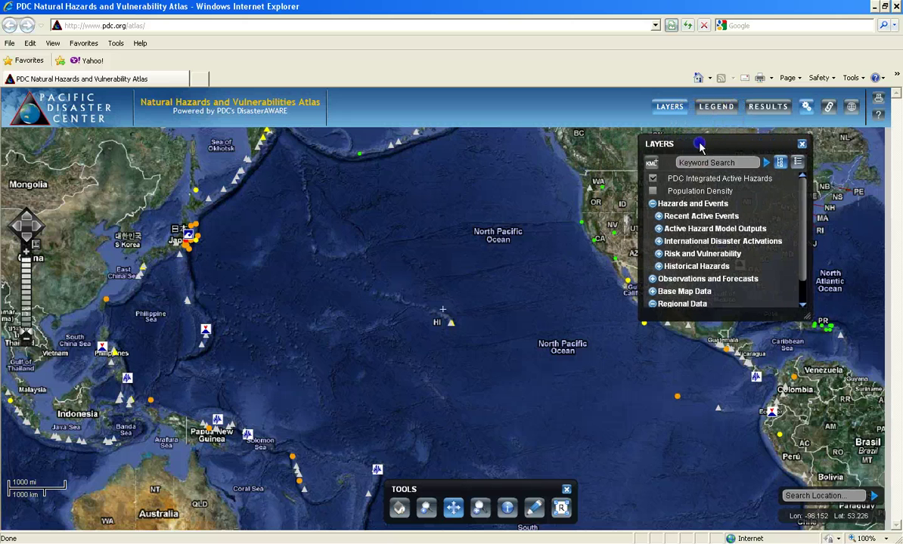
left_click(664, 110)
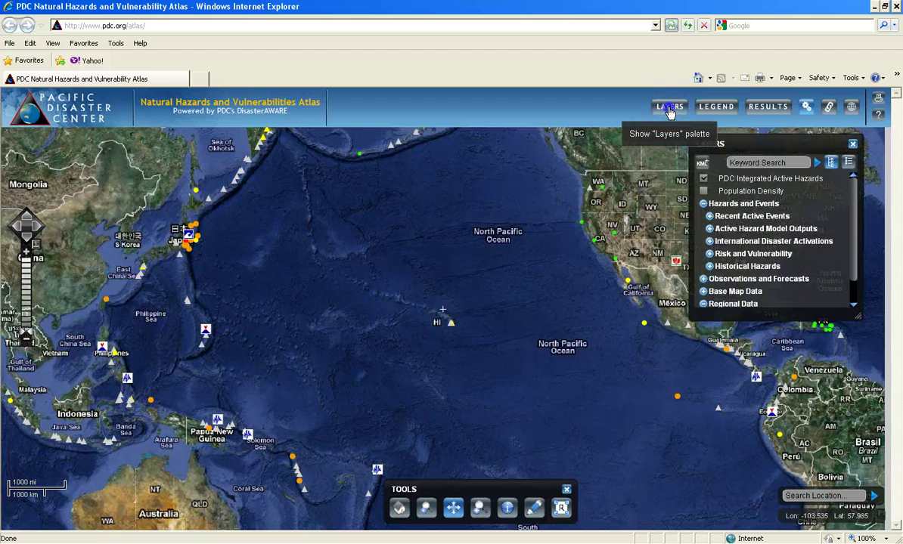
left_click(669, 110)
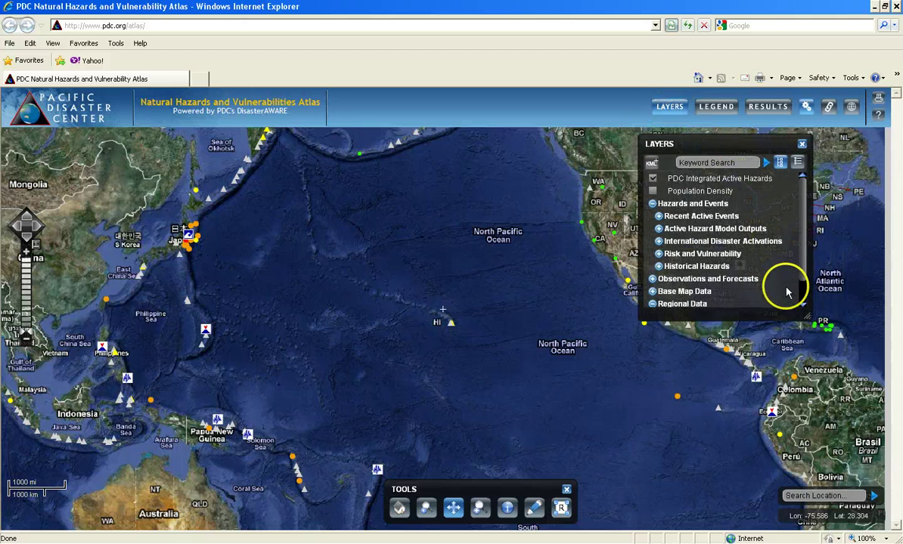
left_click_drag(806, 315, 850, 482)
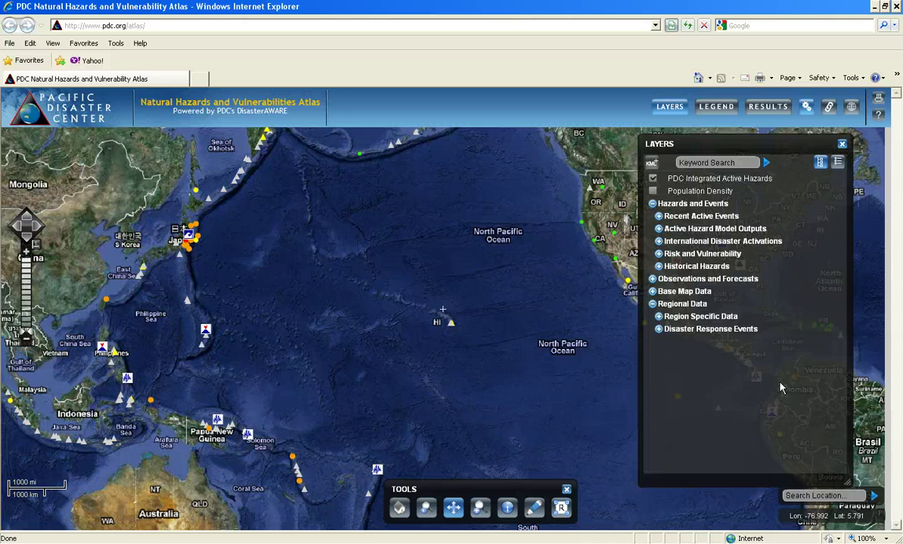
left_click(765, 179)
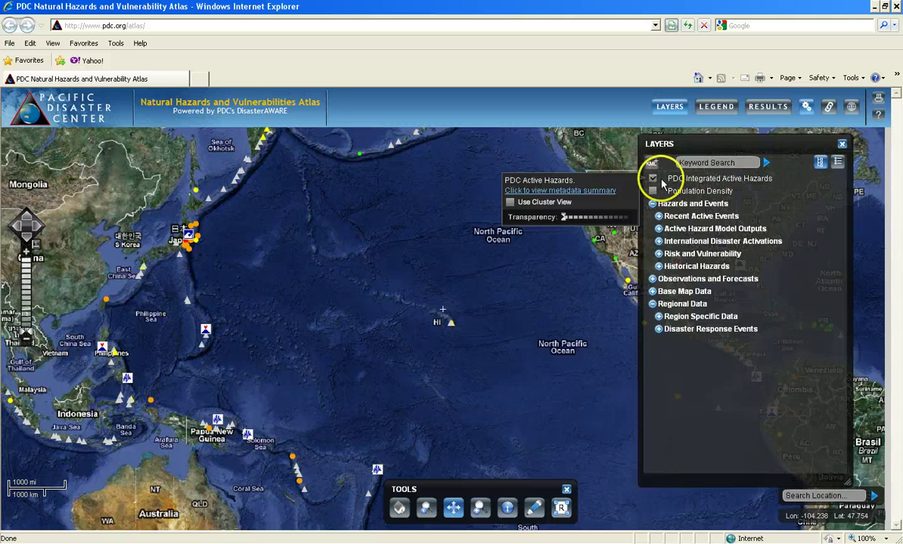
mouse_move(655, 184)
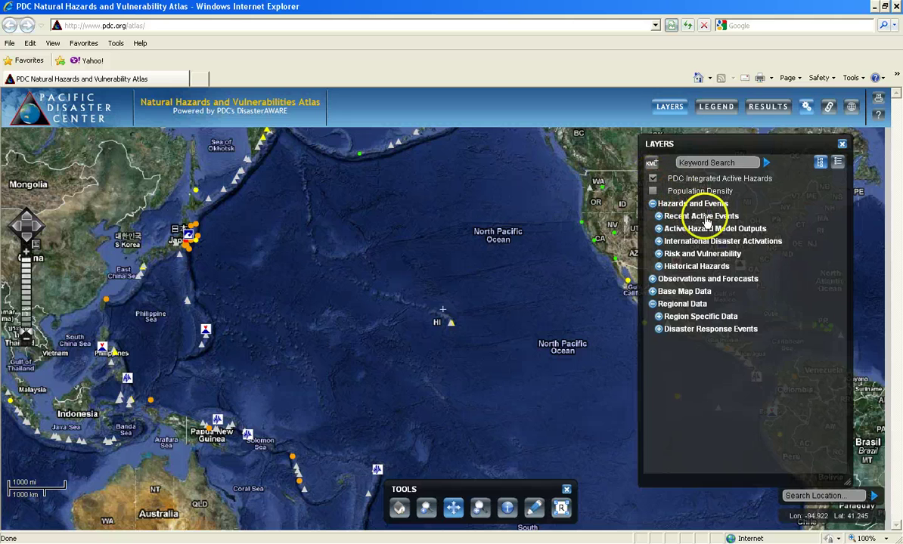
left_click(659, 217)
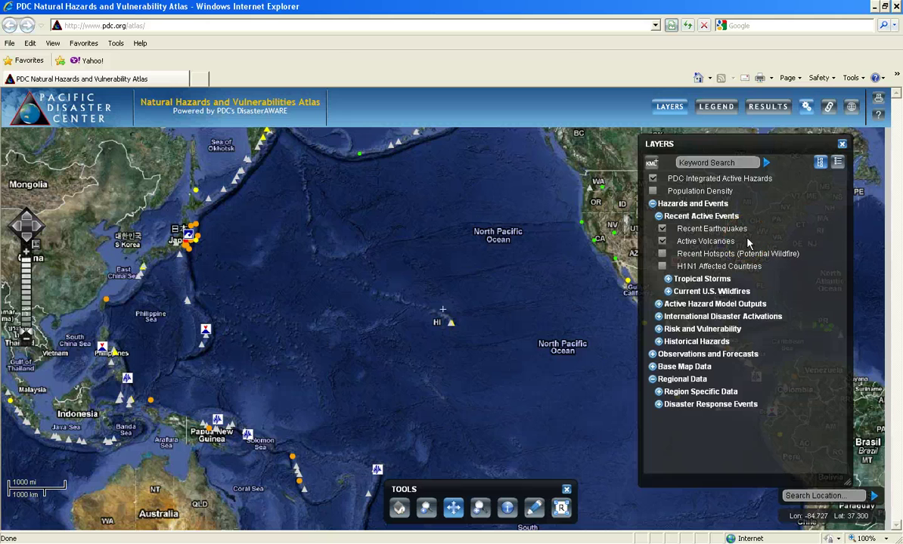
mouse_move(797, 258)
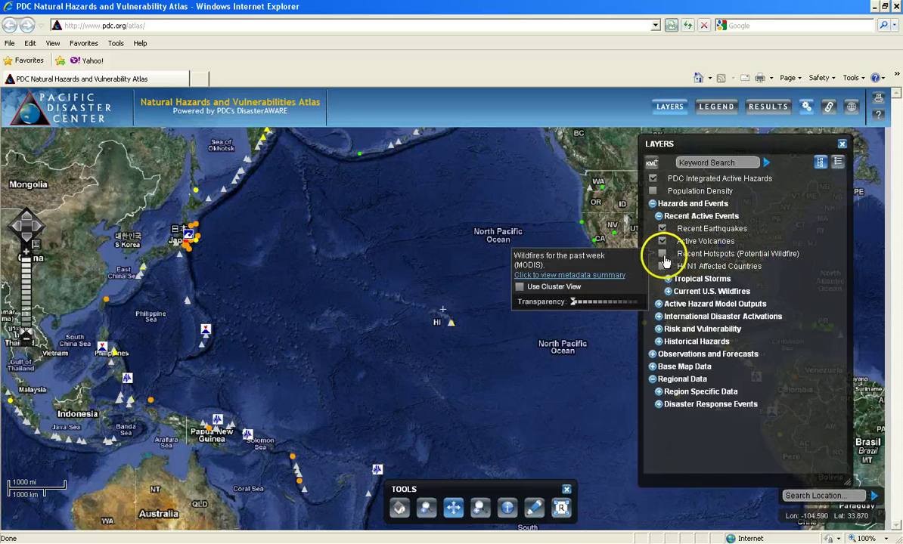
left_click(701, 281)
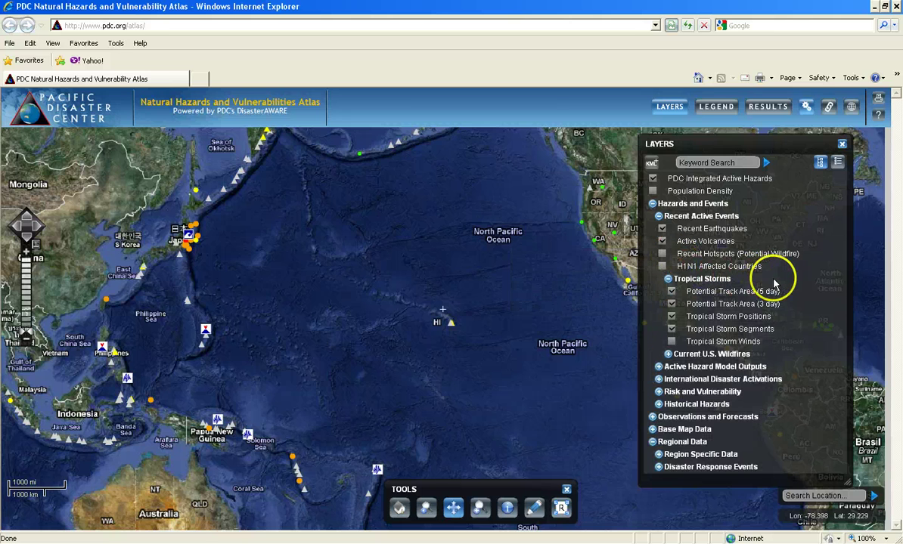
left_click(731, 280)
left_click(749, 216)
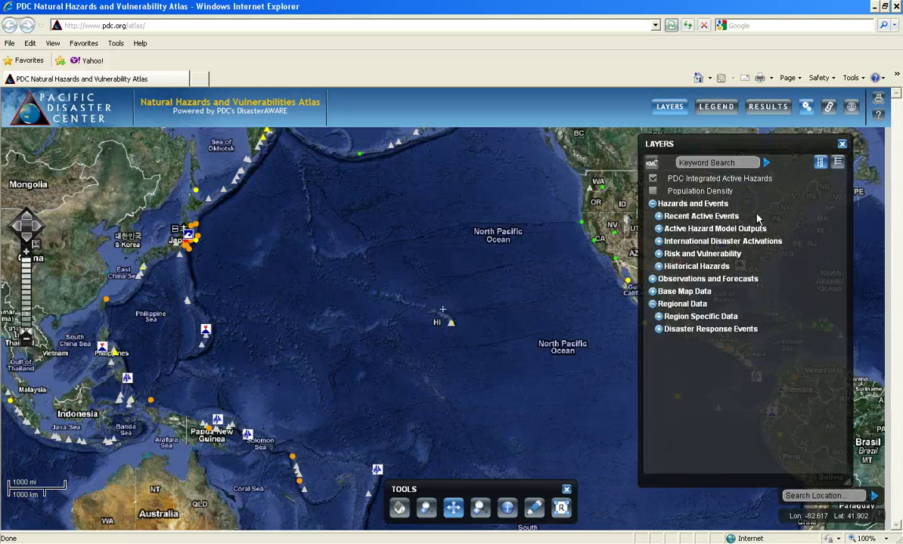
Under Base Map Data, turn on Demography > Cities and Infrastructure > Nuclear Power Plants.
left_click(703, 292)
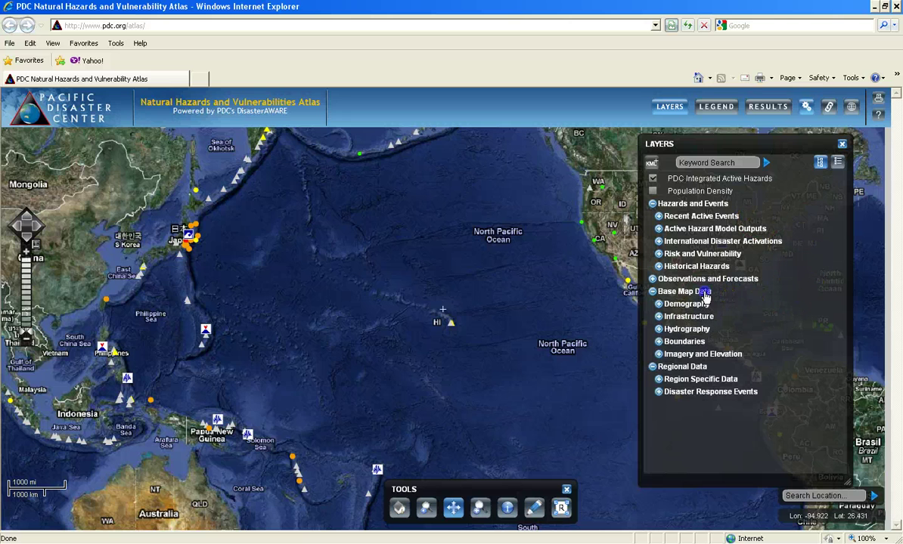
left_click(659, 303)
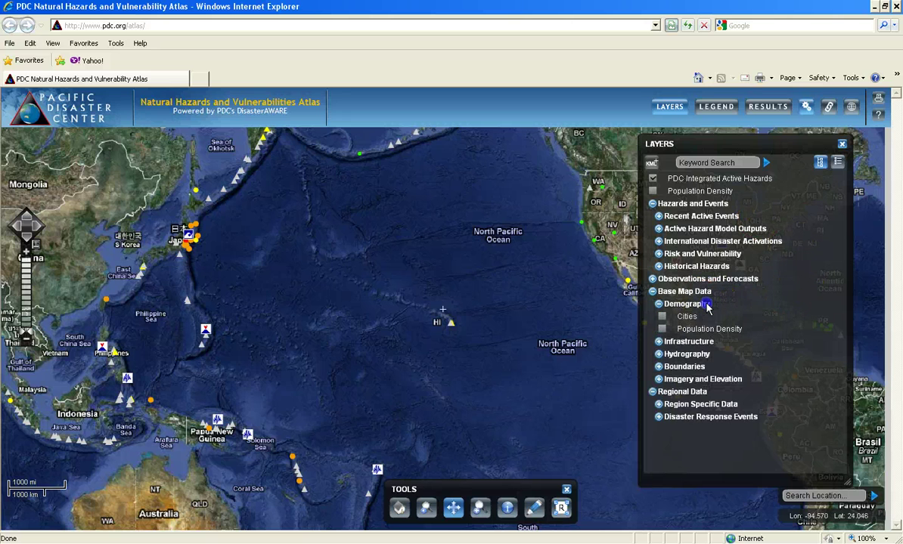
left_click(690, 317)
left_click(685, 341)
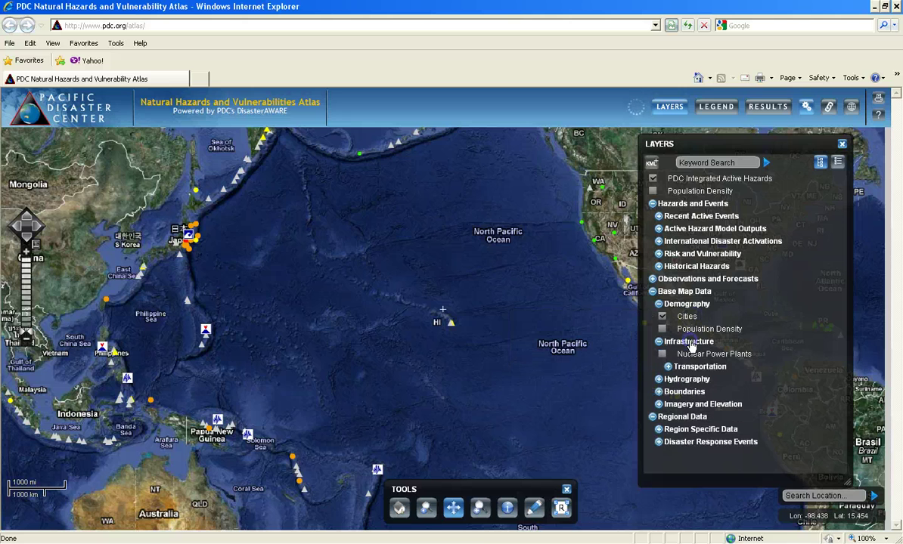
left_click(711, 355)
left_click(720, 366)
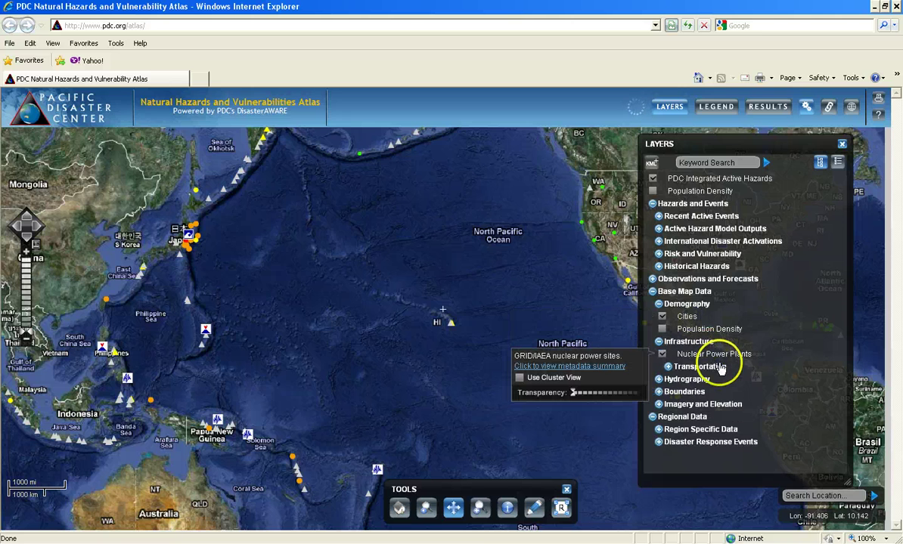
Turn on the Transportation > Airports layer and view its layer options.
left_click(703, 365)
mouse_move(702, 356)
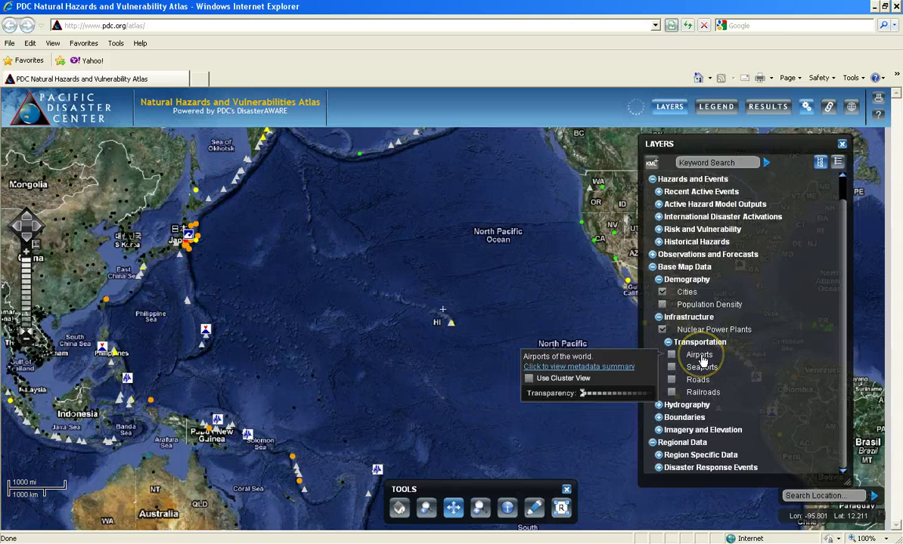
left_click(672, 354)
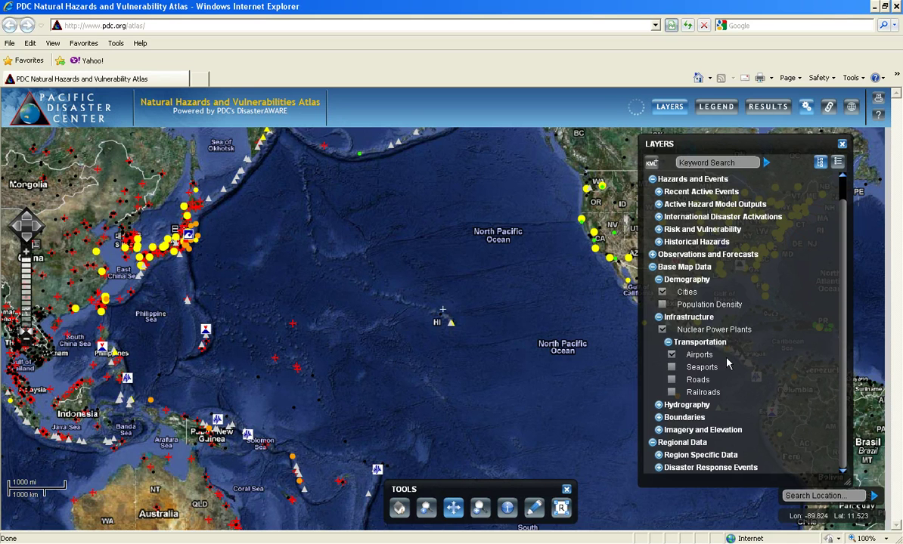
left_click(700, 355)
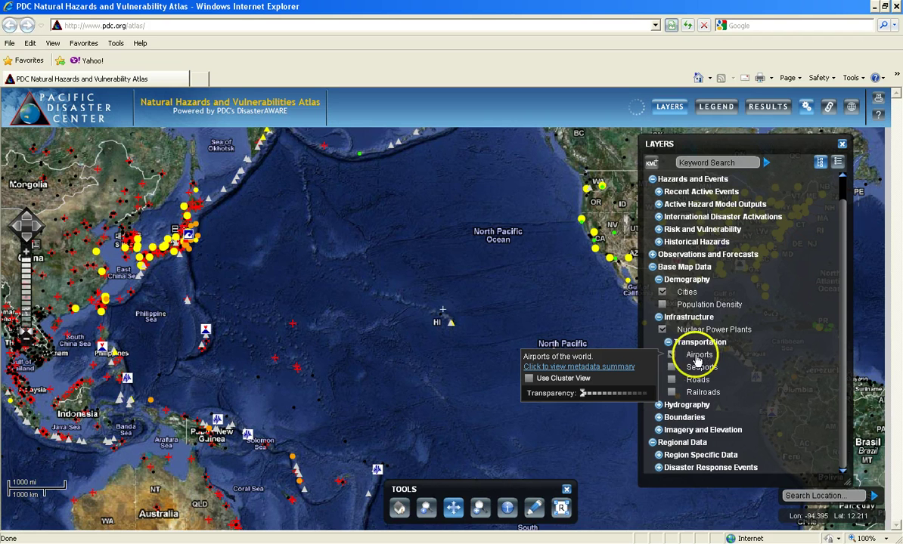
left_click(604, 367)
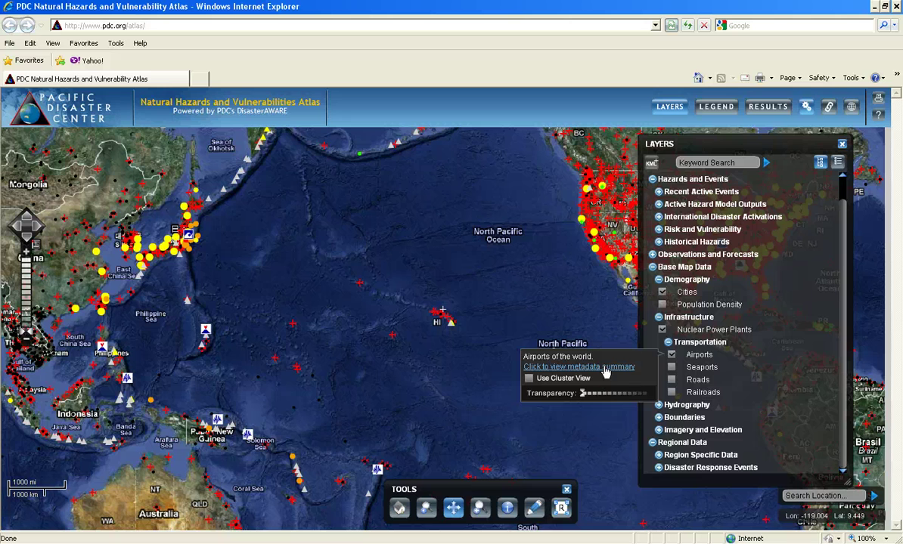
Show the map Legend, move it over the layers list and enlarge it.
left_click(716, 108)
left_click_drag(802, 359, 735, 285)
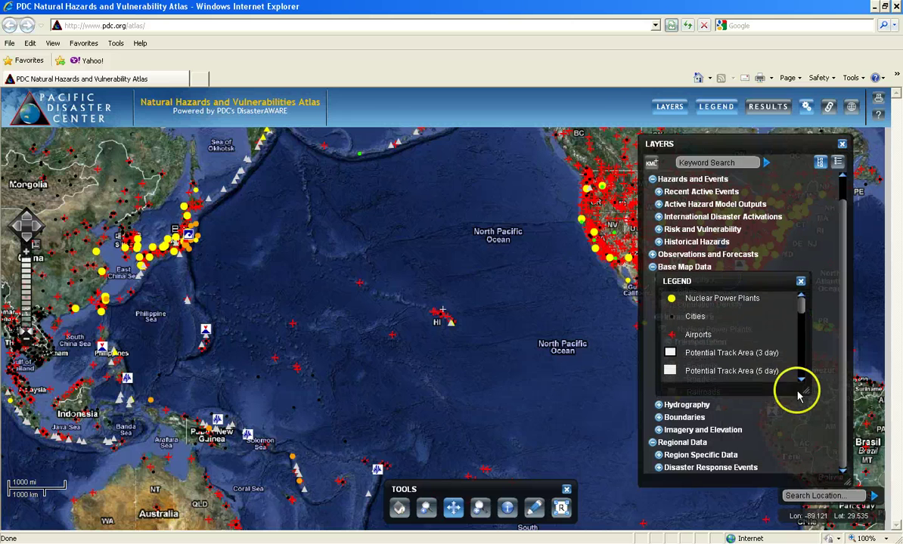
left_click_drag(805, 391, 855, 505)
left_click(833, 474)
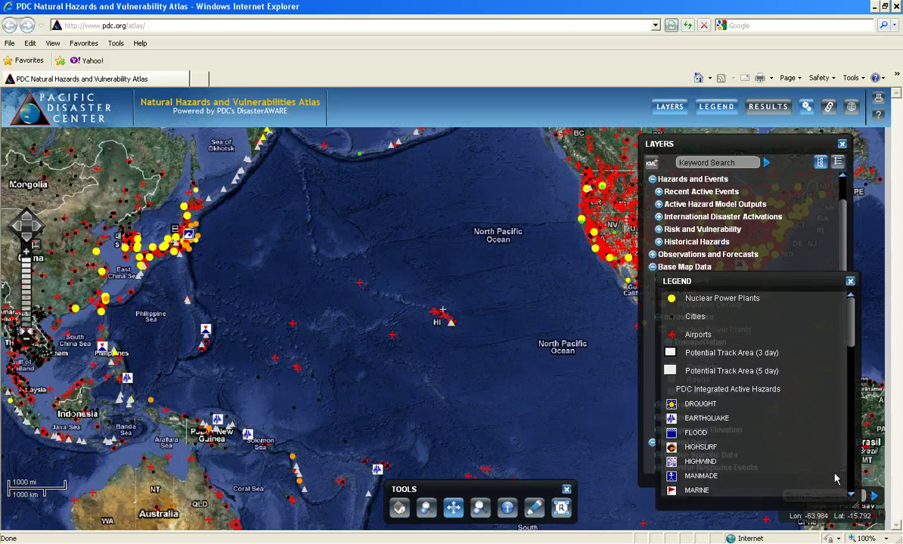
left_click_drag(836, 478, 671, 336)
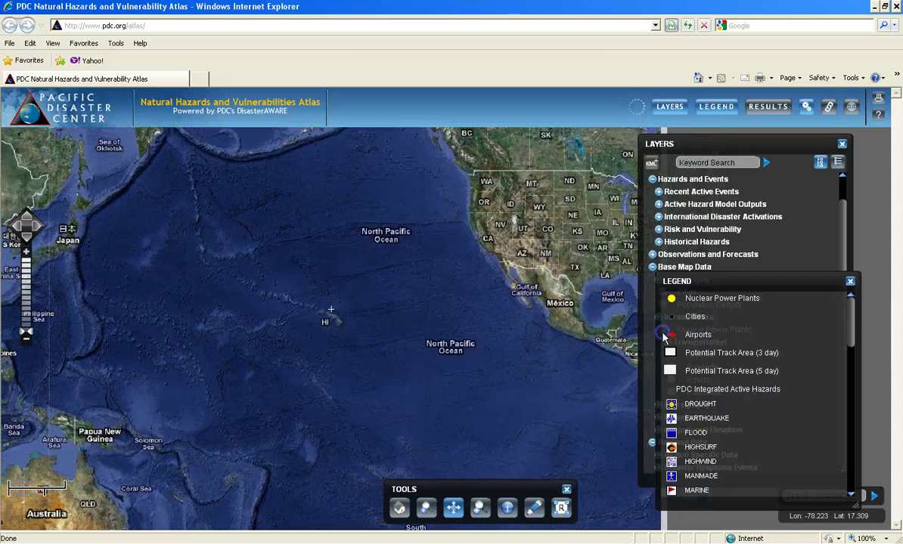
Shift the Layers and Legend panels right and move the Tools palette to the bottom right.
left_click_drag(715, 144, 745, 145)
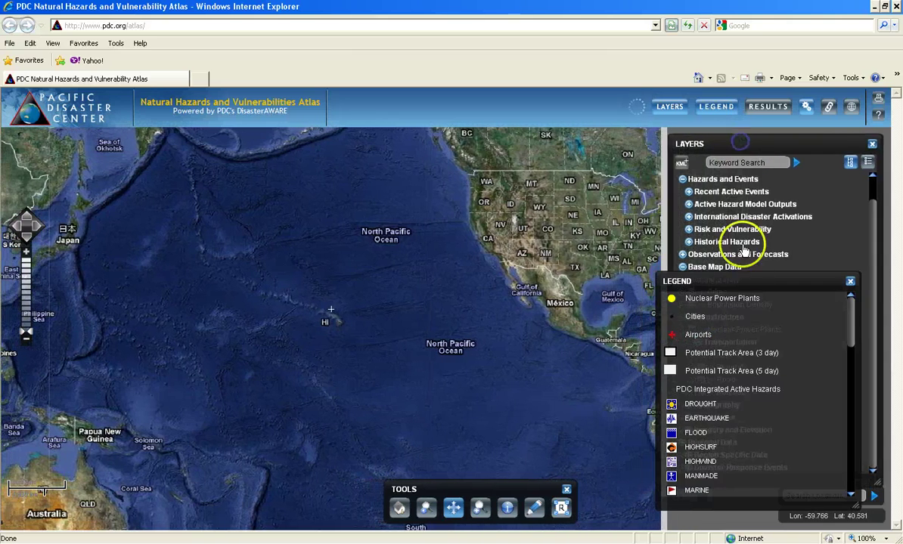
left_click_drag(752, 274, 796, 280)
left_click(560, 399)
left_click_drag(494, 488, 770, 492)
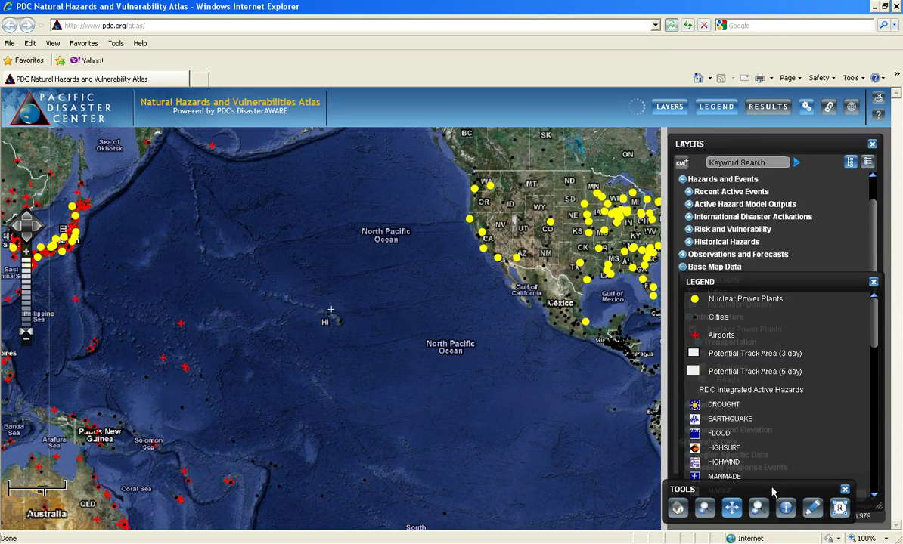
mouse_move(612, 413)
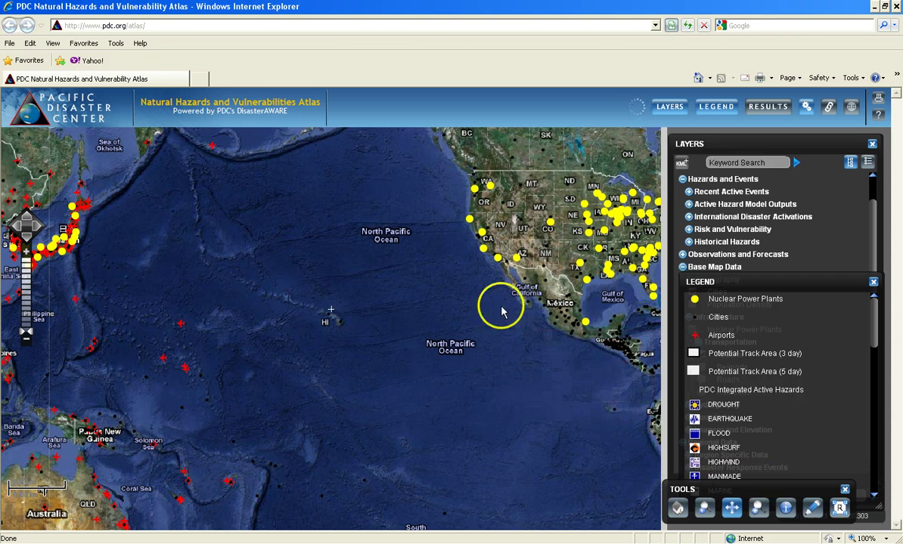
mouse_move(497, 260)
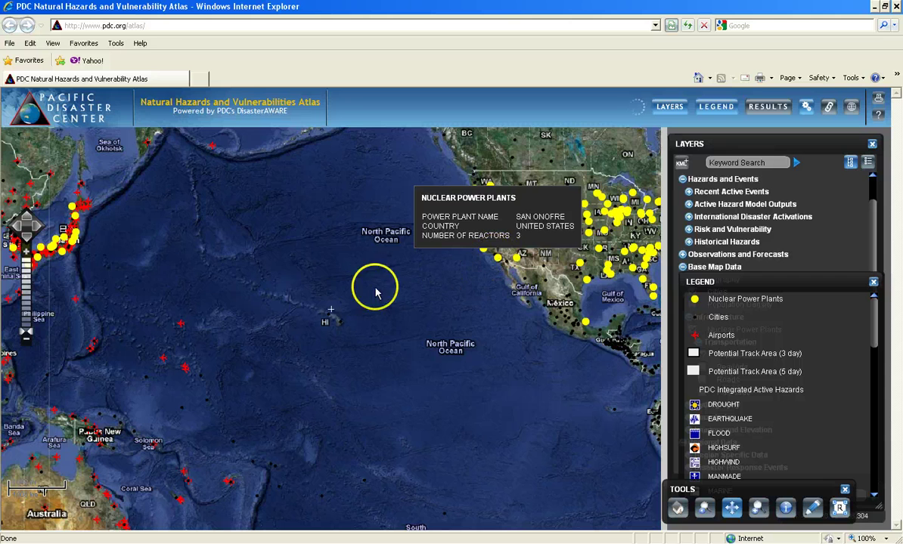
mouse_move(180, 325)
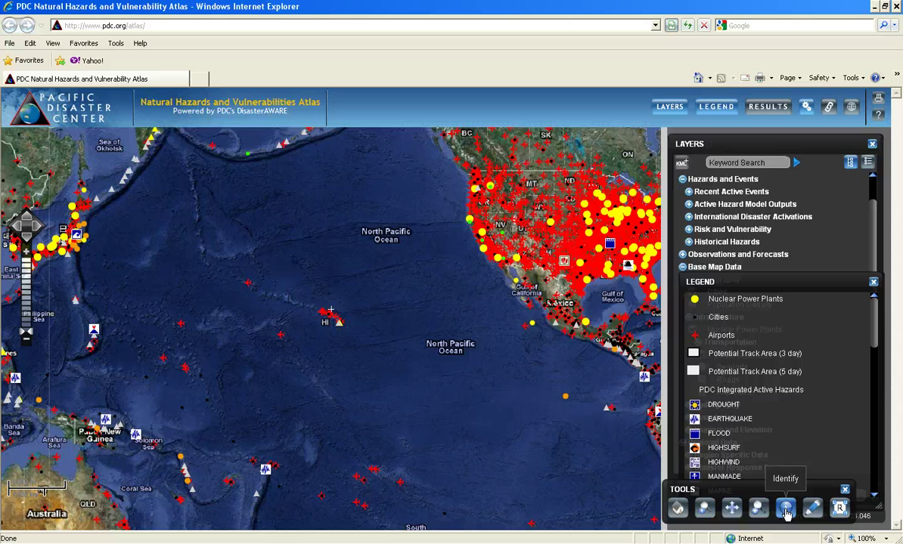
Identify features in a box around Hawaii and enlarge the Results panel in the upper left.
left_click_drag(231, 285, 372, 352)
left_click_drag(467, 348, 384, 328)
left_click_drag(271, 266, 184, 217)
left_click_drag(318, 336, 572, 522)
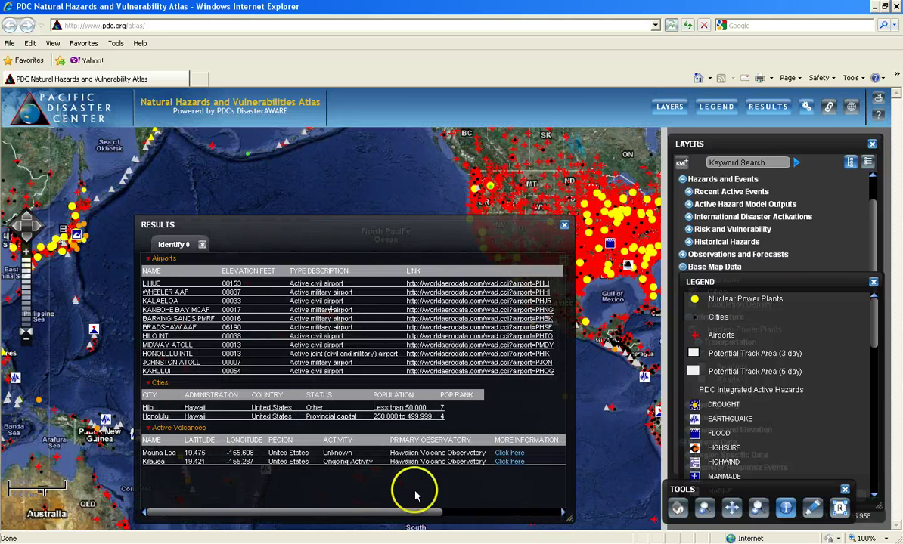
Collapse the Active Volcanoes, Cities and Airports results tables.
left_click(149, 429)
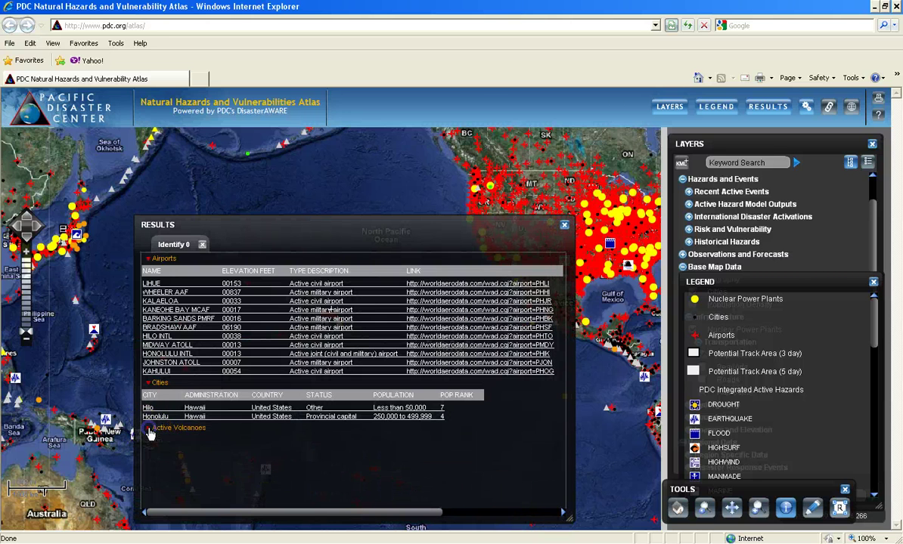
left_click(150, 385)
left_click(150, 385)
left_click(149, 259)
left_click(150, 261)
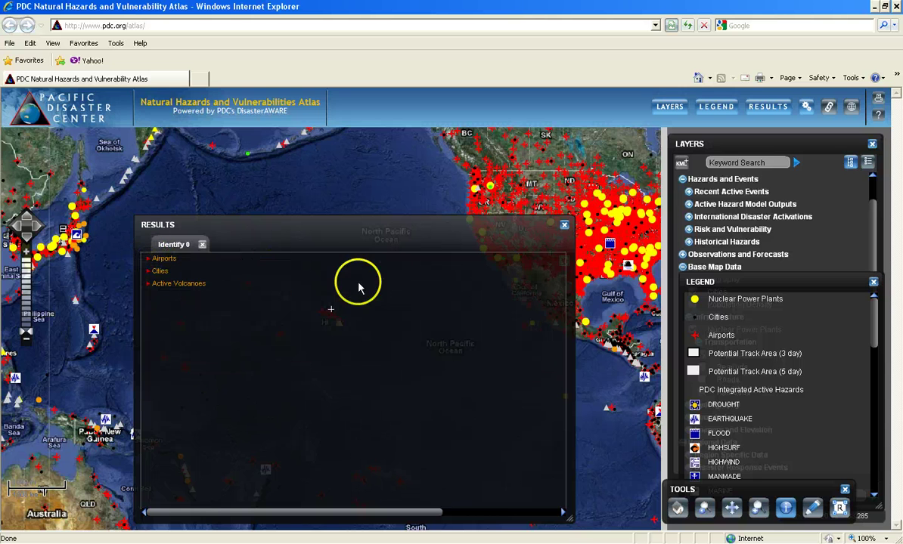
Identify features in the US Northwest and around Japan, listing them as separate results.
left_click(481, 200)
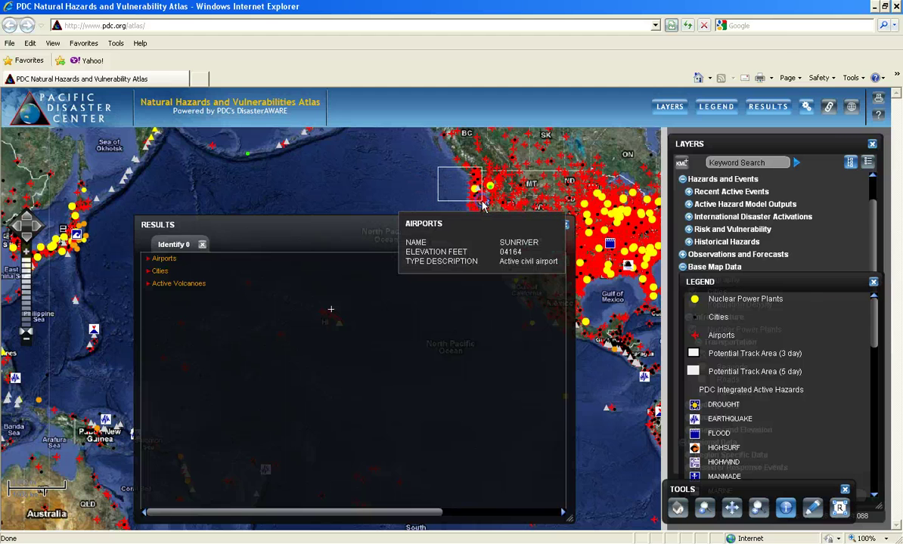
left_click(337, 181)
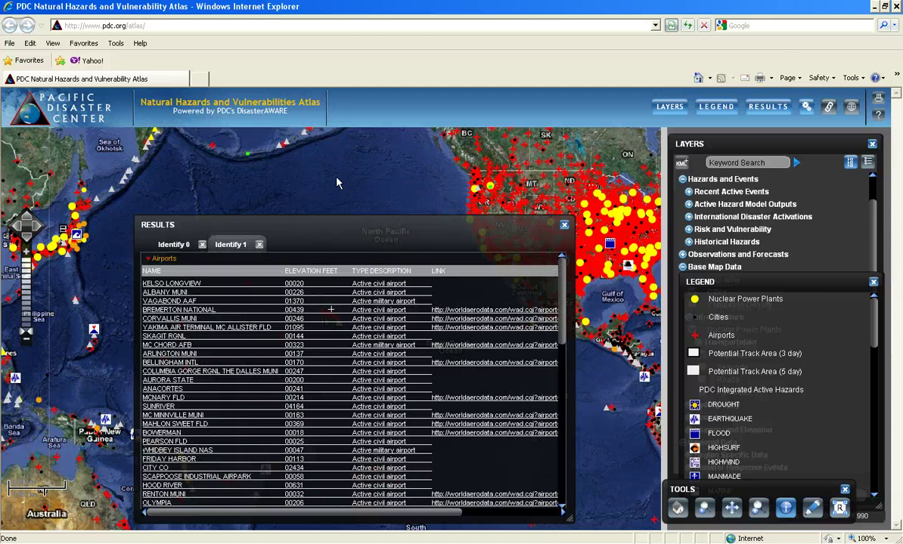
left_click(72, 253)
left_click(214, 244)
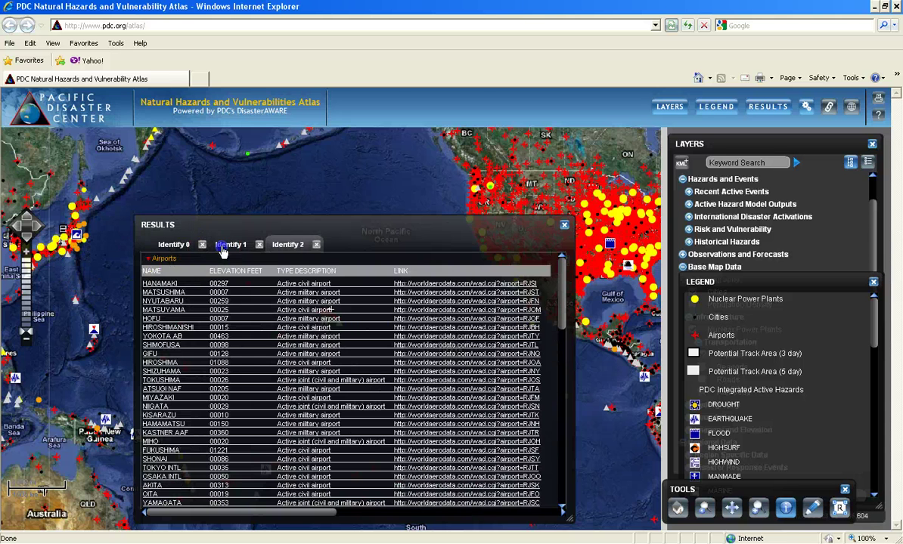
Switch between the Identify 1 and 2 tabs, collapsing the Airports and Nuclear Power Plants tables.
left_click(148, 258)
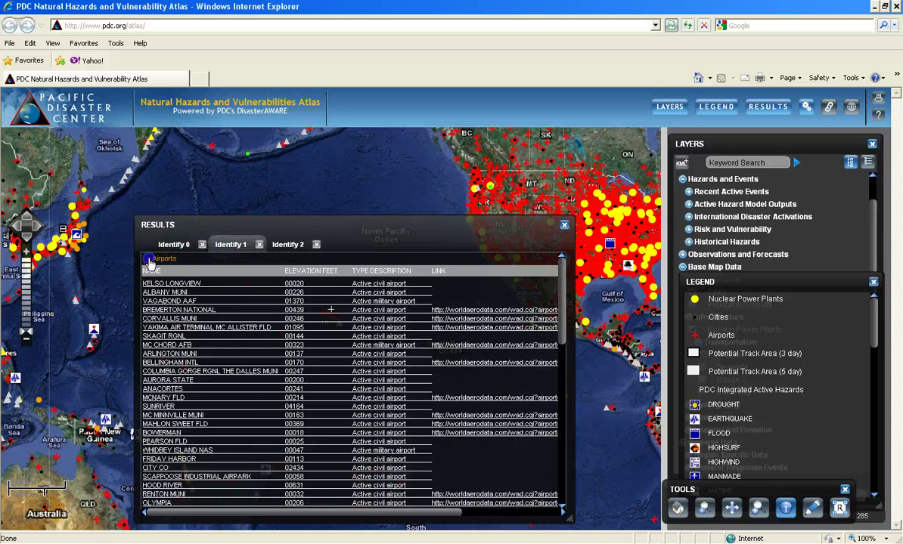
left_click(284, 247)
left_click(148, 260)
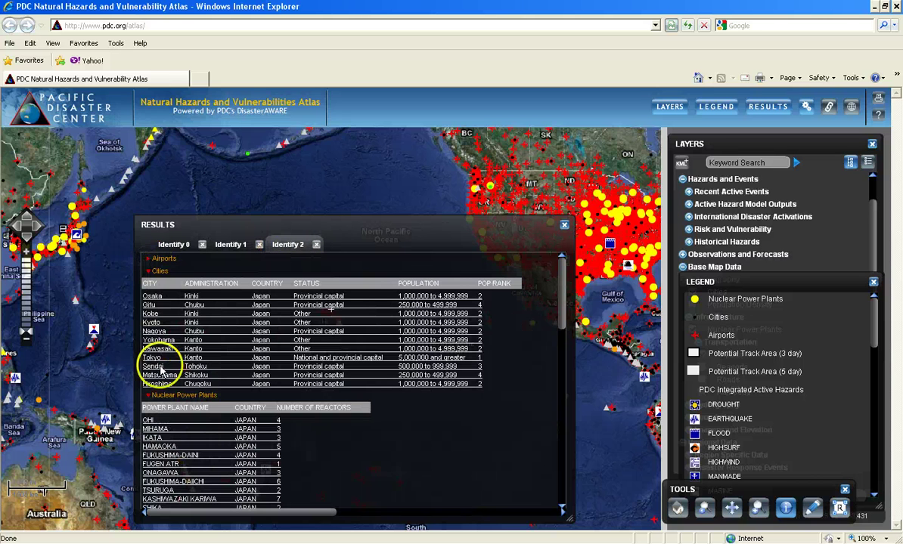
left_click(151, 396)
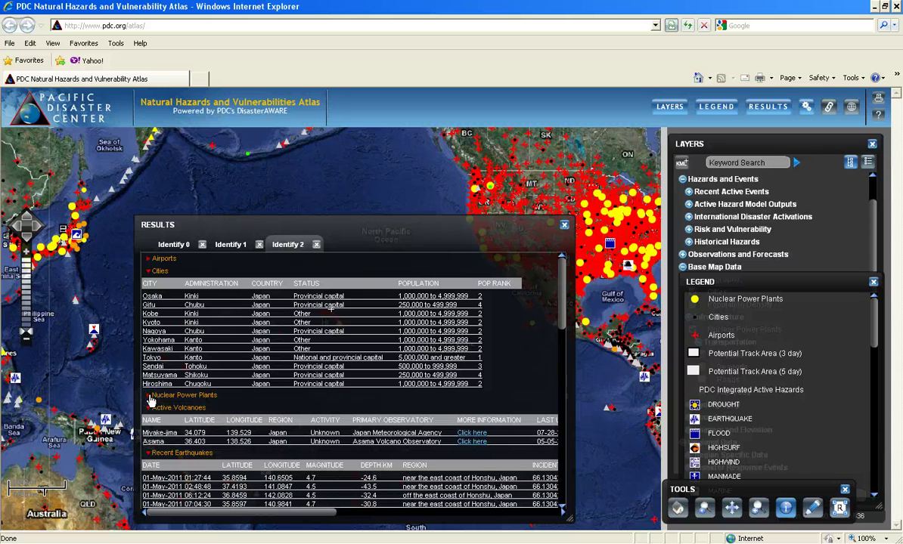